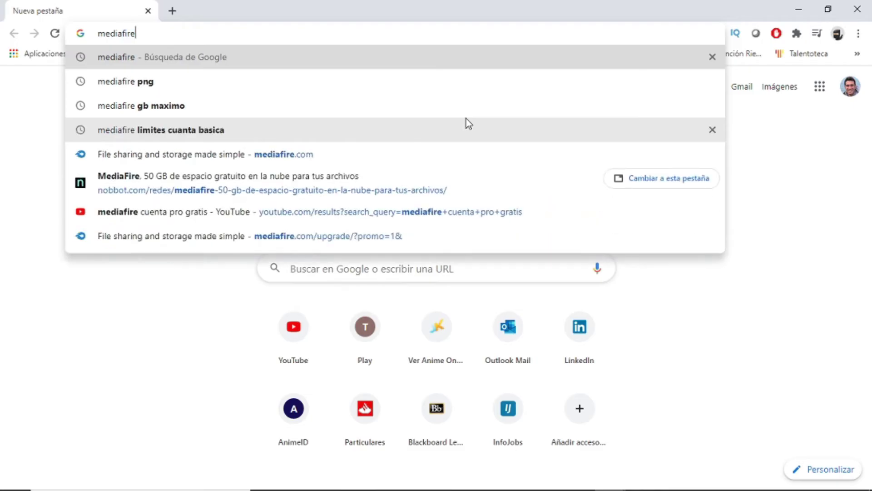
- Search Google for mediafire, open the official MediaFire site and sign up with the Basic 10GB plan
{"action": "key", "text": "Return"}
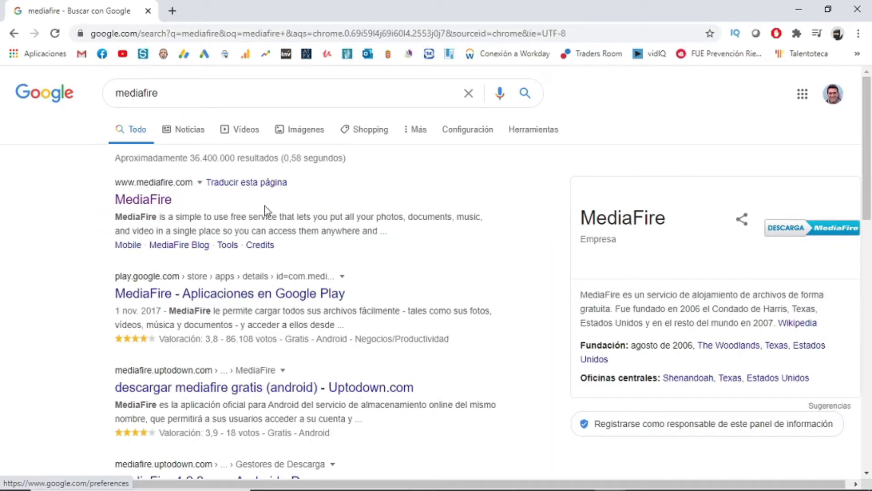
{"action": "left_click", "coordinate": [163, 203]}
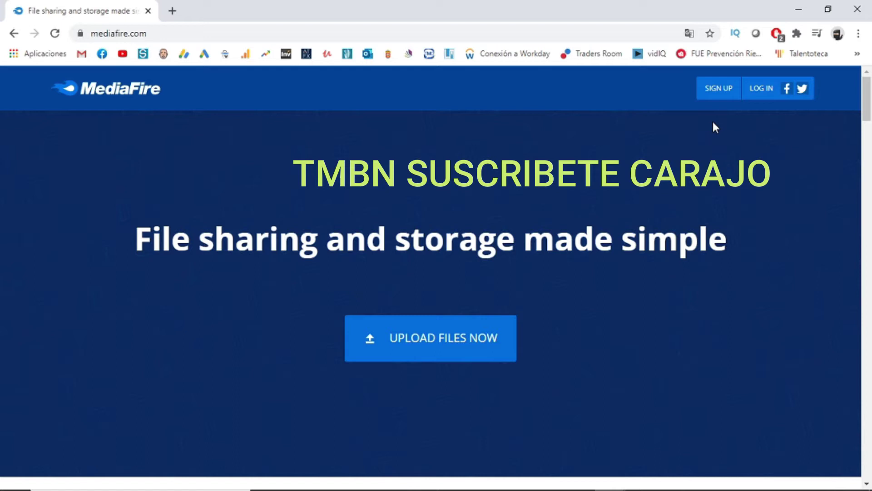
{"action": "left_click", "coordinate": [722, 96]}
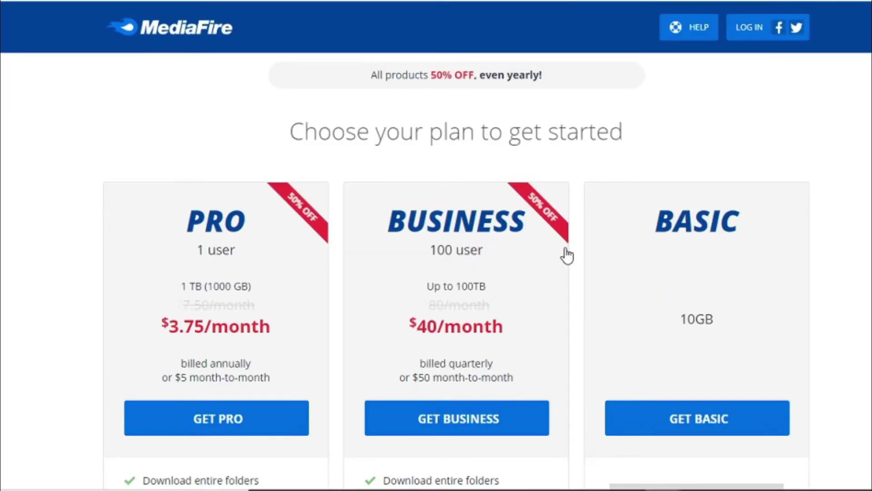
{"action": "scroll", "coordinate": [594, 252], "scroll_direction": "down", "scroll_amount": 2}
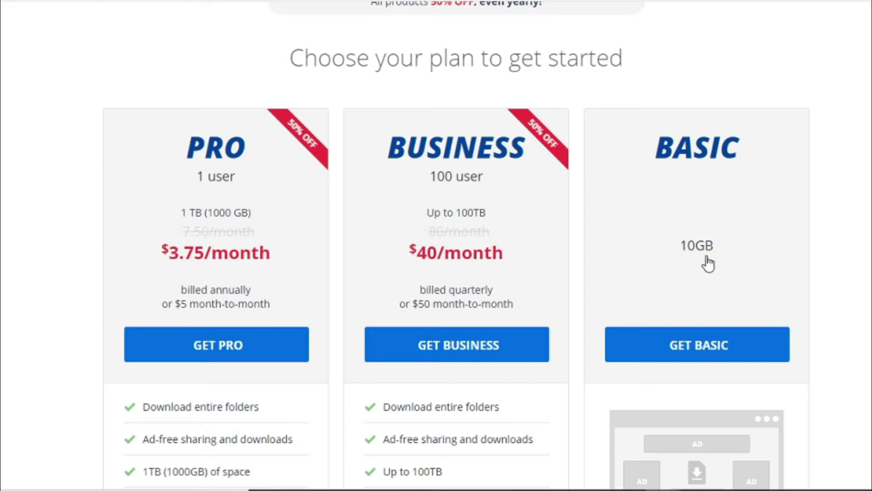
{"action": "left_click", "coordinate": [705, 345]}
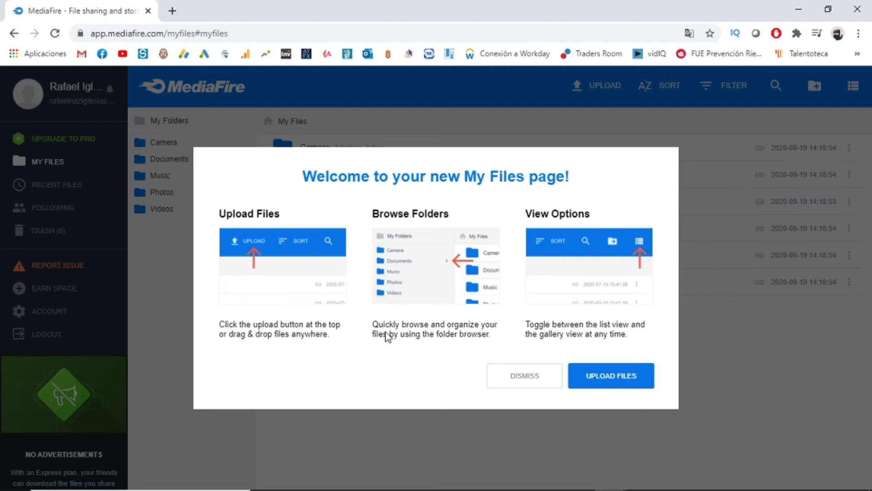
- Dismiss the welcome message and create a new folder named "Tutorial Youtube" in My Files
{"action": "left_click", "coordinate": [527, 375]}
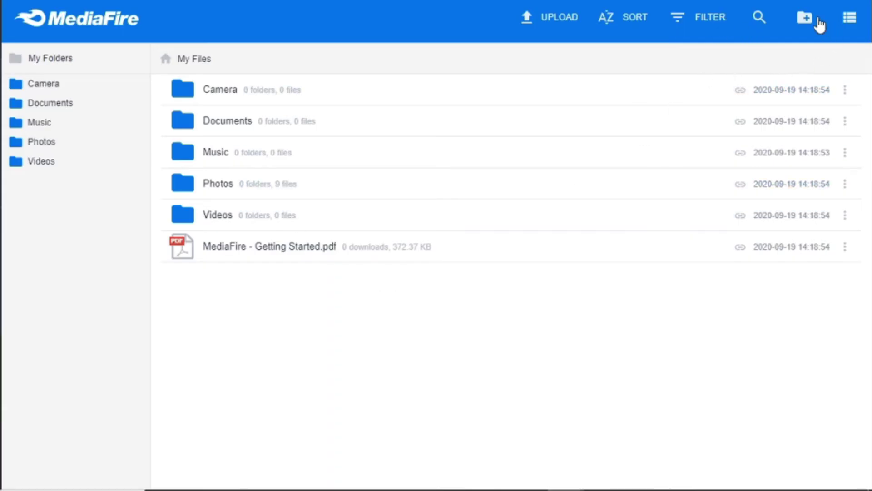
{"action": "left_click", "coordinate": [804, 20]}
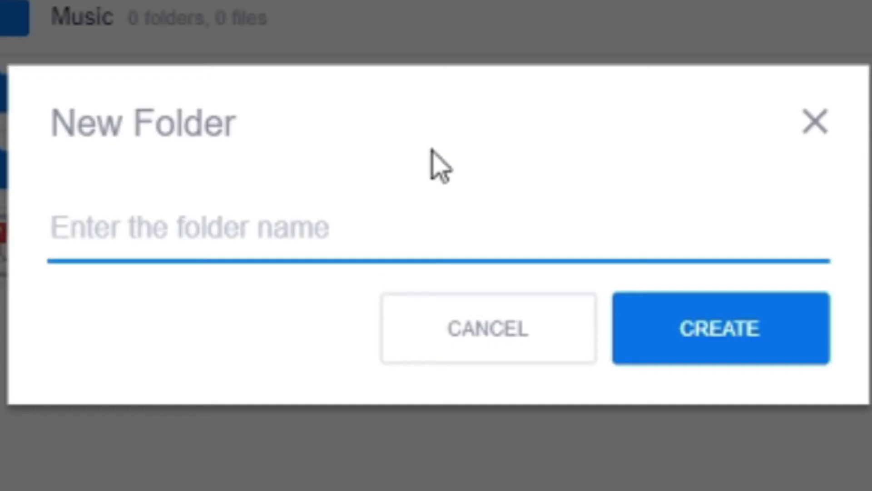
{"action": "type", "text": "Tuo"}
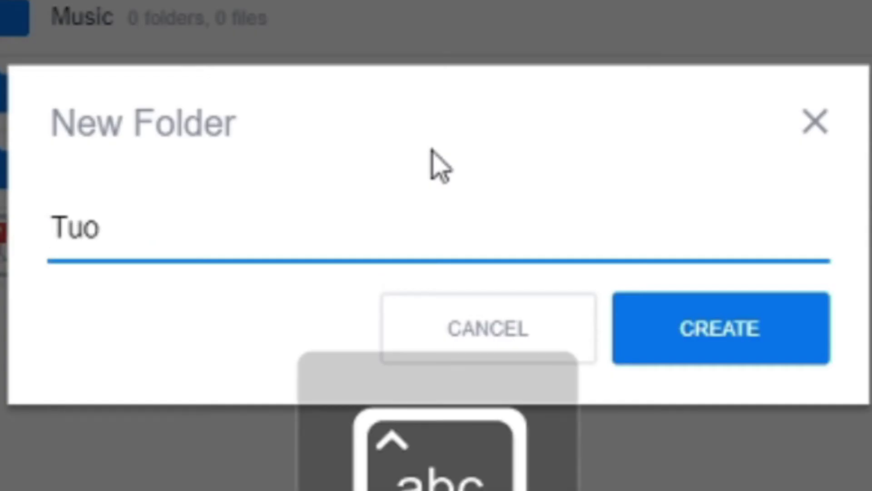
{"action": "key", "text": "BackSpace"}
{"action": "type", "text": "torial "}
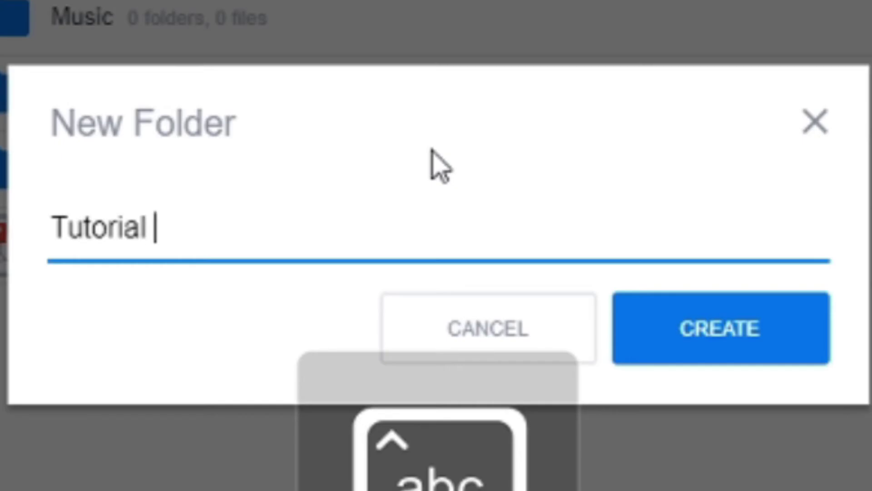
{"action": "type", "text": "Youtube"}
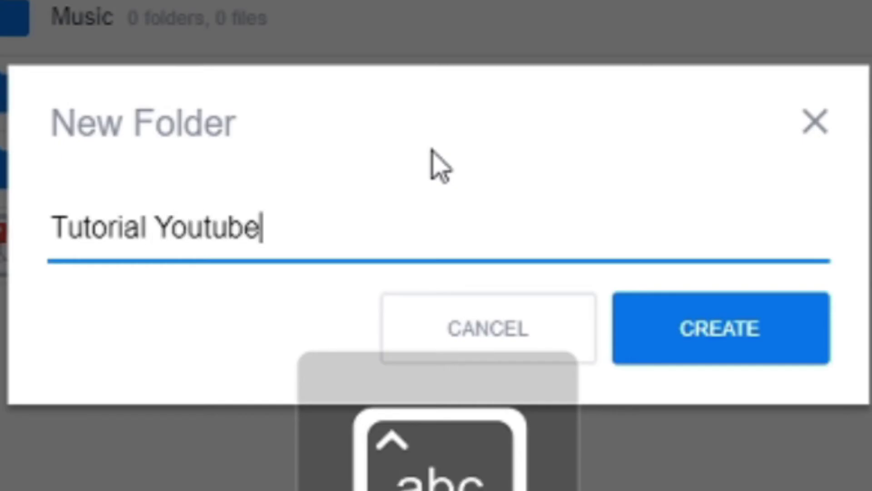
{"action": "left_click", "coordinate": [681, 331]}
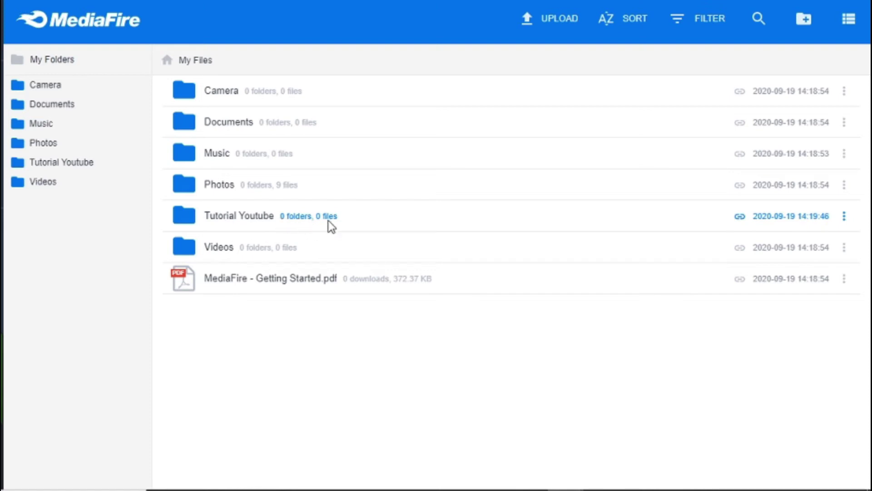
- Upload the PNG file "subir archivos a mediafire" from the Escritorio folder into the Tutorial Youtube folder
{"action": "left_click", "coordinate": [274, 223]}
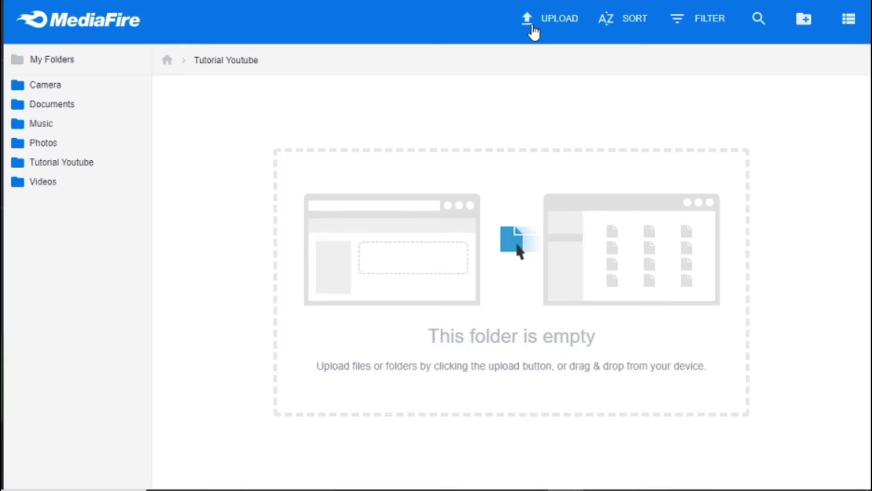
{"action": "left_click", "coordinate": [533, 28]}
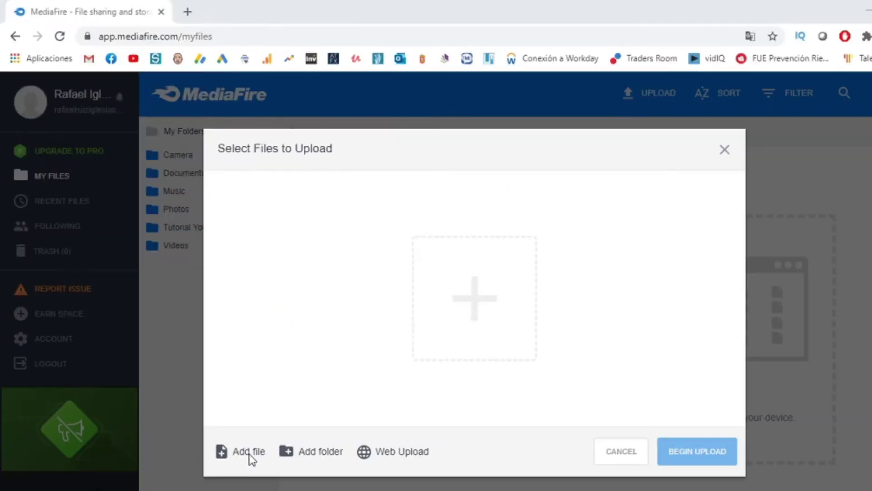
{"action": "left_click", "coordinate": [116, 454]}
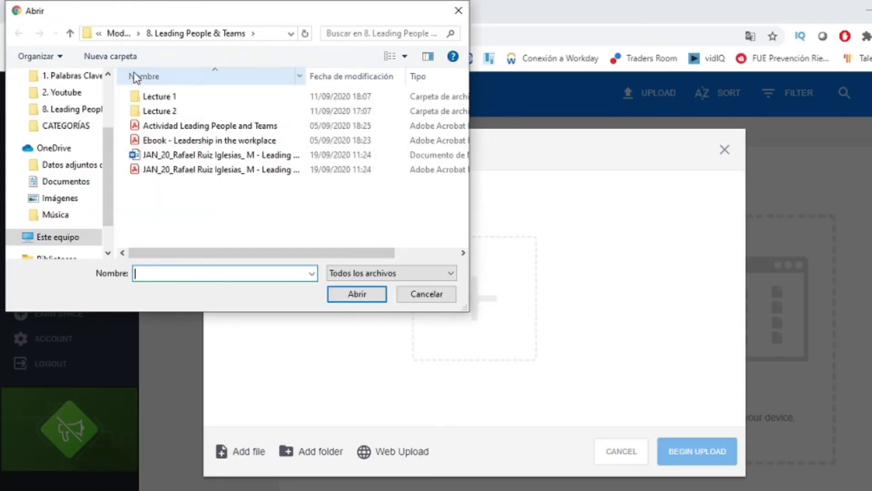
{"action": "scroll", "coordinate": [68, 122], "scroll_direction": "up", "scroll_amount": 2}
{"action": "left_click", "coordinate": [61, 103]}
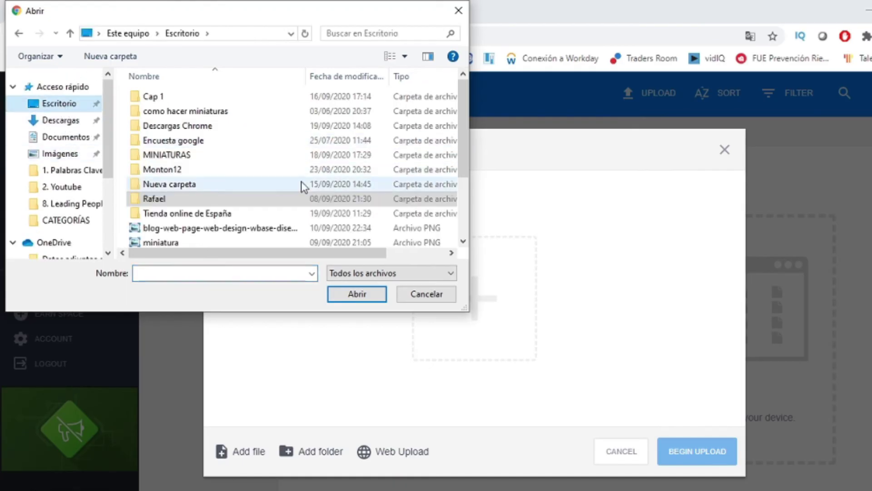
{"action": "scroll", "coordinate": [303, 186], "scroll_direction": "down", "scroll_amount": 2}
{"action": "left_click", "coordinate": [203, 197]}
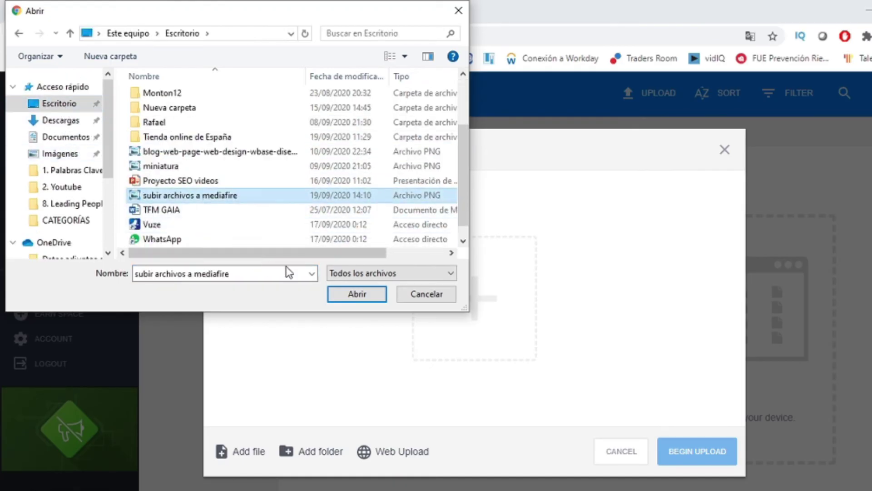
{"action": "left_click", "coordinate": [342, 294]}
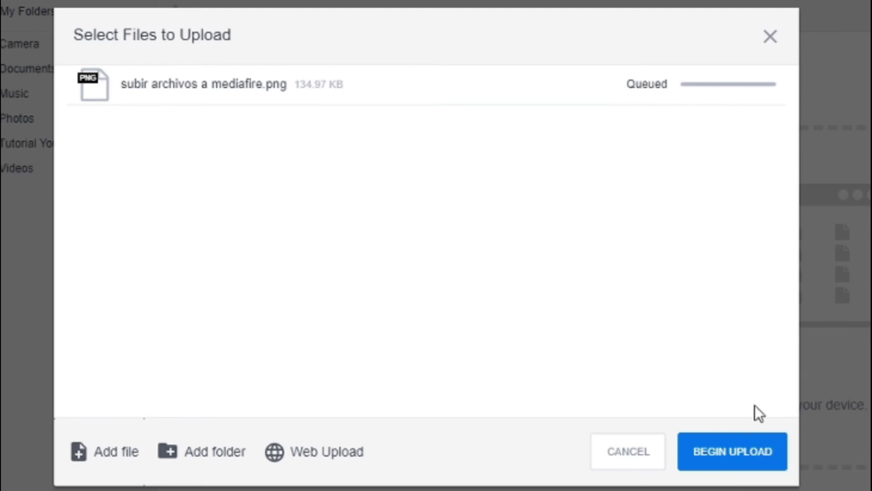
{"action": "left_click", "coordinate": [747, 461]}
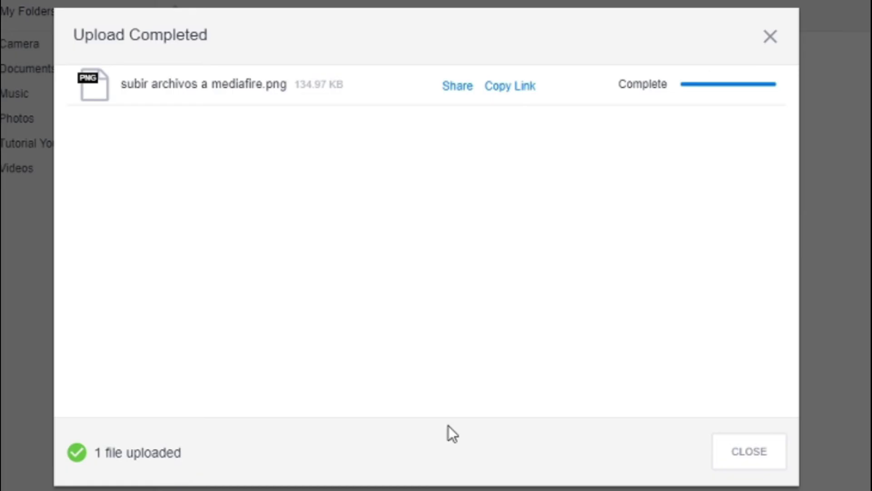
{"action": "left_click", "coordinate": [745, 456]}
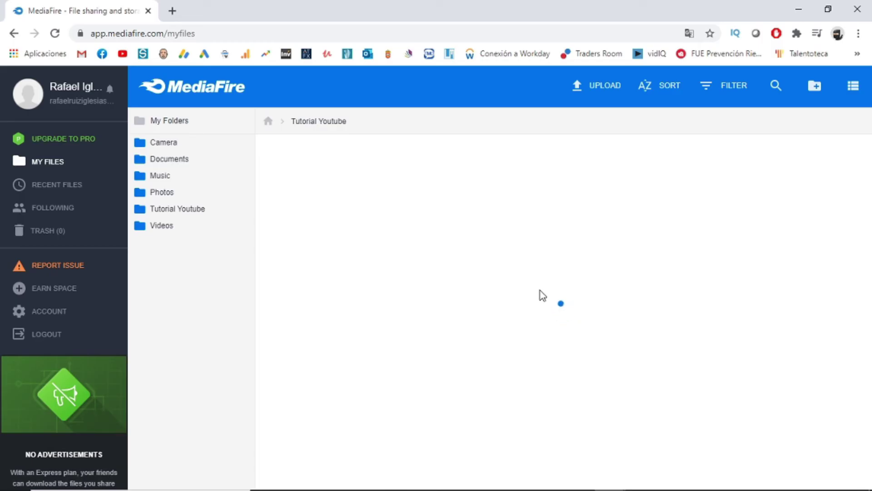
{"action": "left_click", "coordinate": [602, 87]}
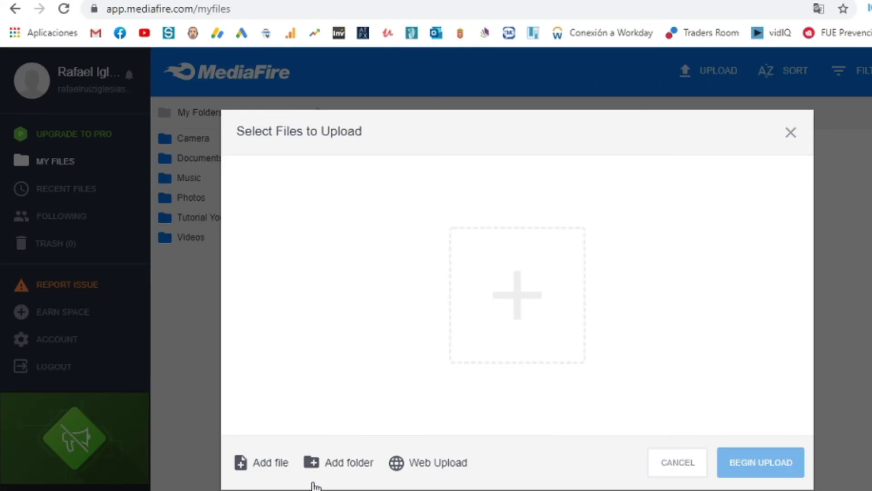
{"action": "left_click", "coordinate": [338, 471]}
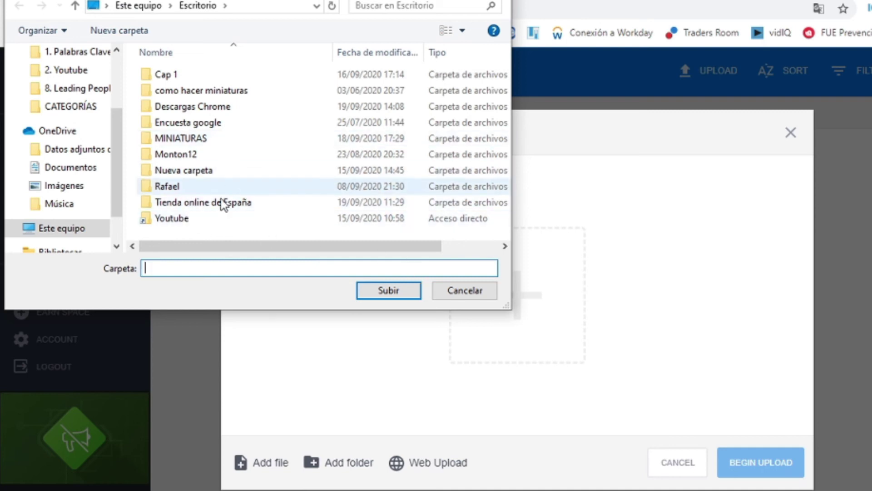
{"action": "left_click", "coordinate": [487, 292]}
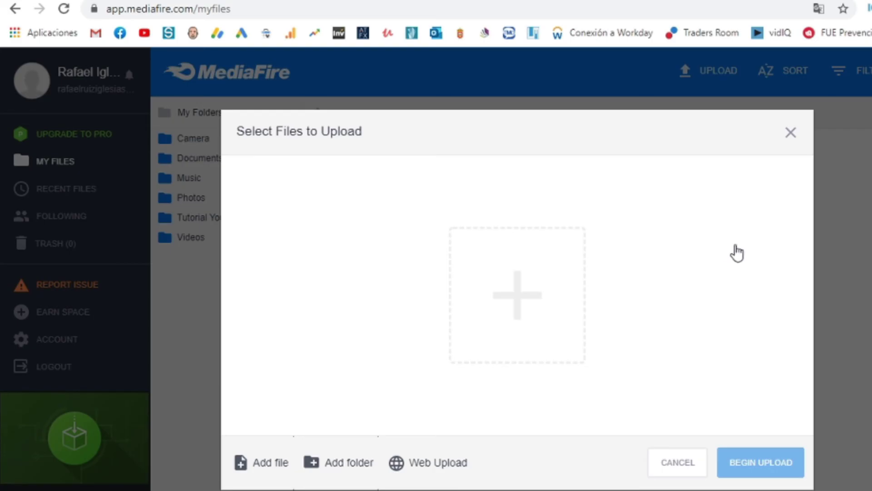
{"action": "left_click", "coordinate": [791, 132]}
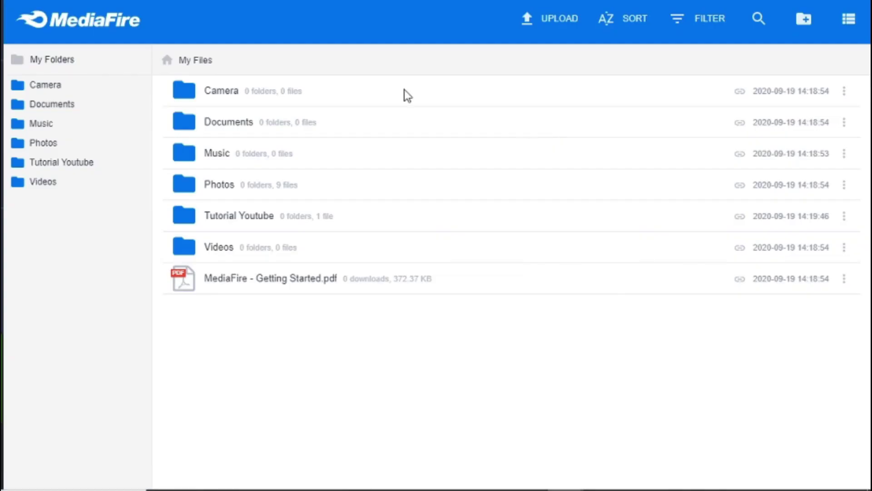
- Copy the share link of "subir archivos a mediafire.png" in the Tutorial Youtube folder
{"action": "left_click", "coordinate": [257, 216]}
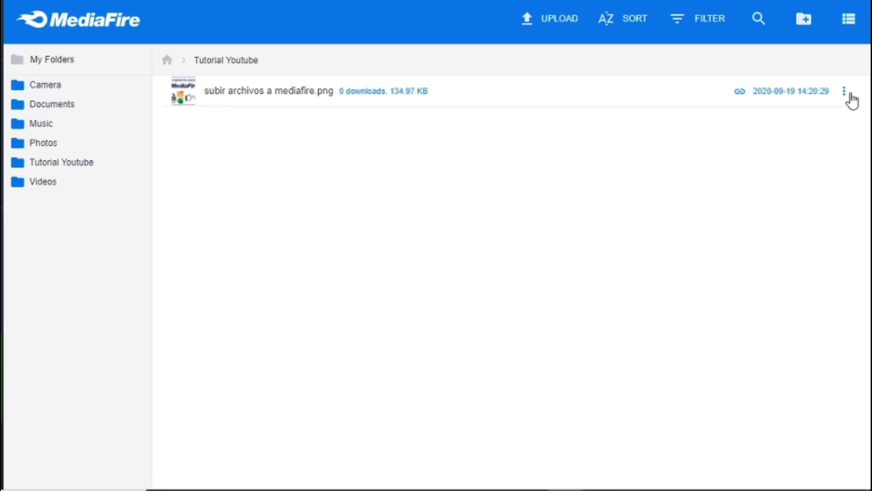
{"action": "left_click", "coordinate": [844, 92]}
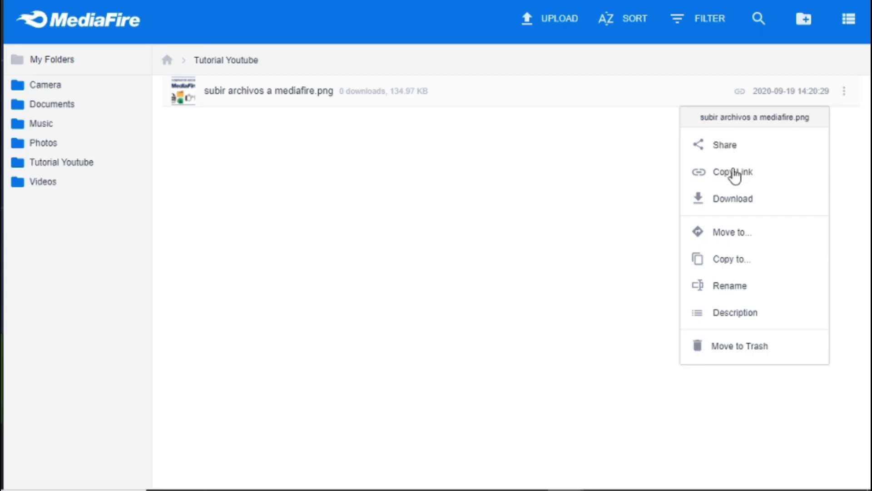
{"action": "left_click", "coordinate": [733, 173]}
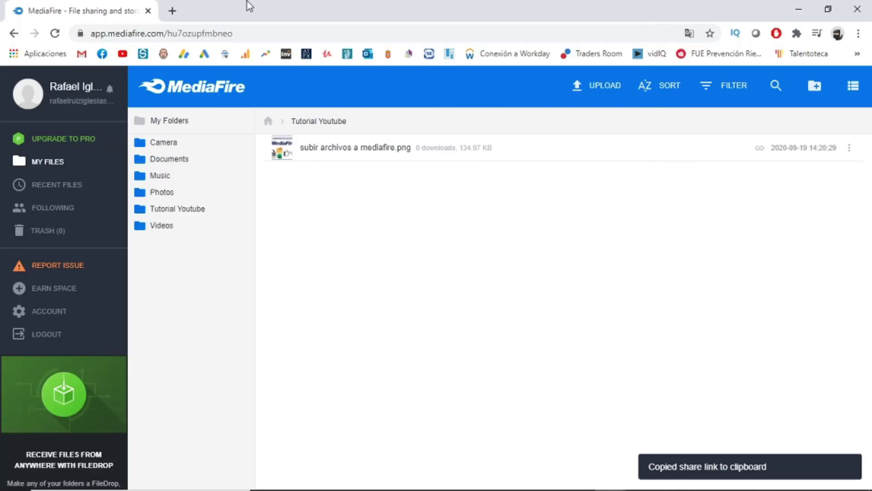
- Open the copied share link in a new browser tab to view the file's download page
{"action": "left_click", "coordinate": [173, 11]}
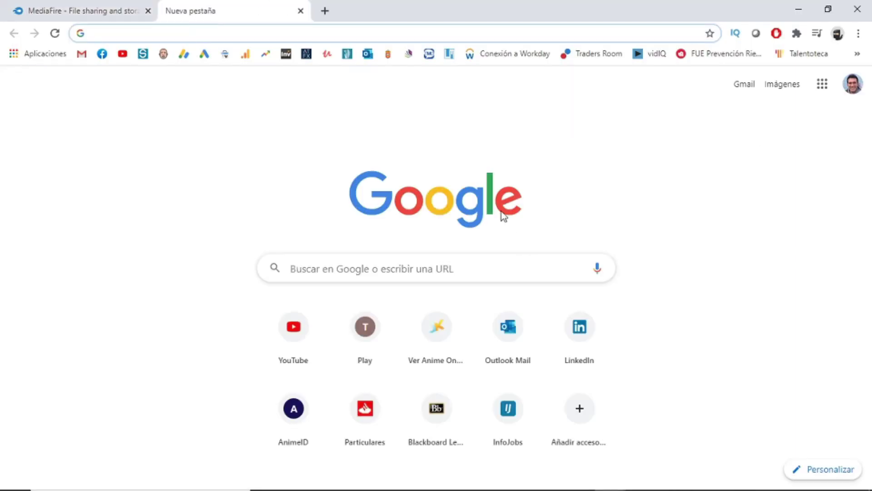
{"action": "right_click", "coordinate": [259, 34]}
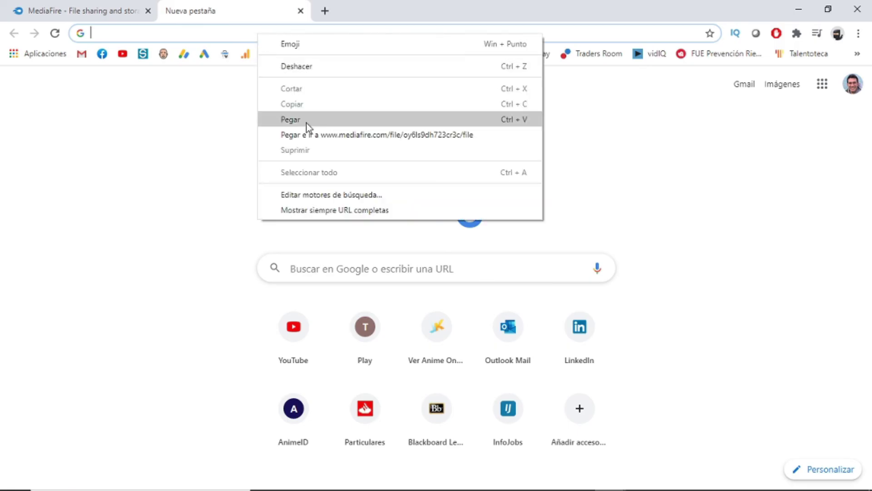
{"action": "left_click", "coordinate": [306, 119]}
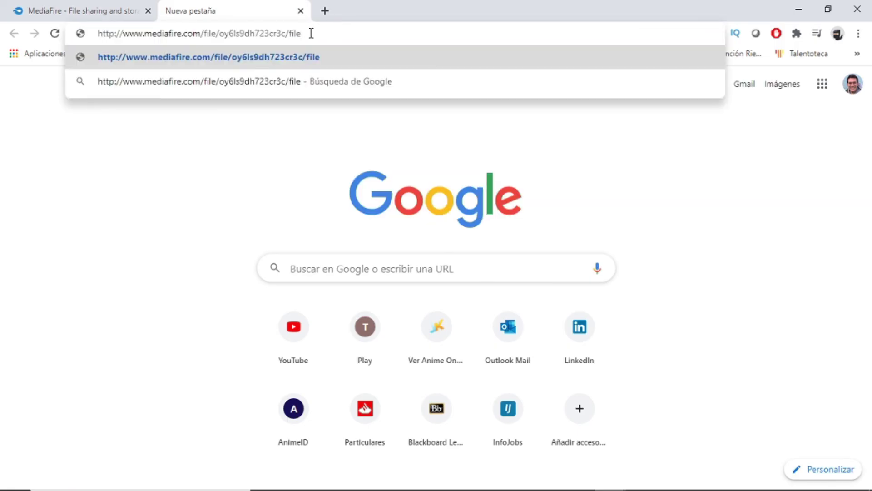
{"action": "key", "text": "Return"}
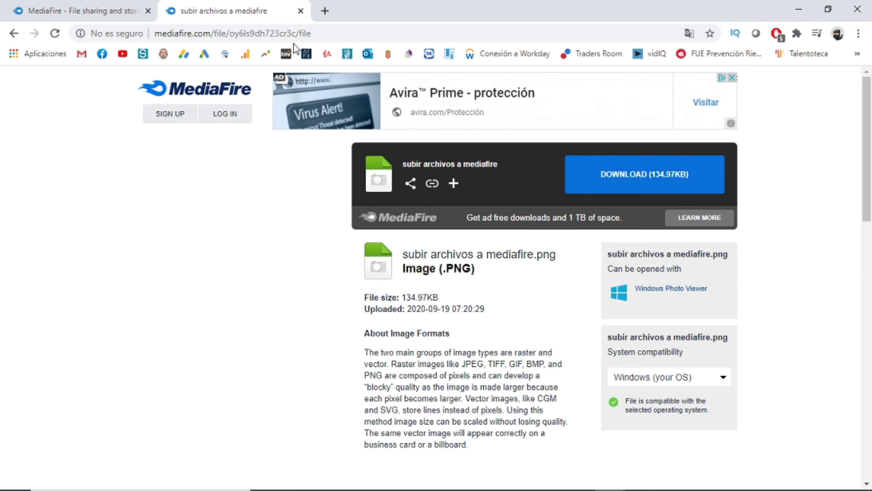
- Return to the MediaFire files tab and examine the extended sharing options of "subir archivos a mediafire.png"
{"action": "left_click", "coordinate": [119, 9]}
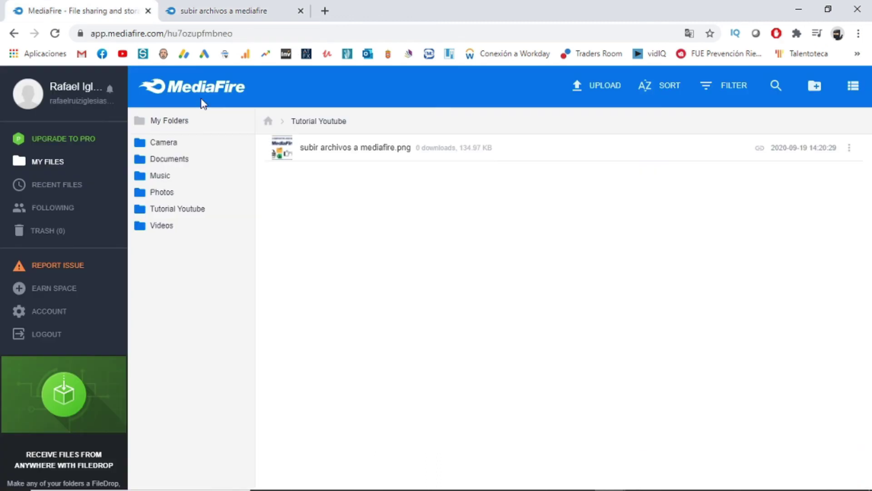
{"action": "left_click", "coordinate": [849, 148]}
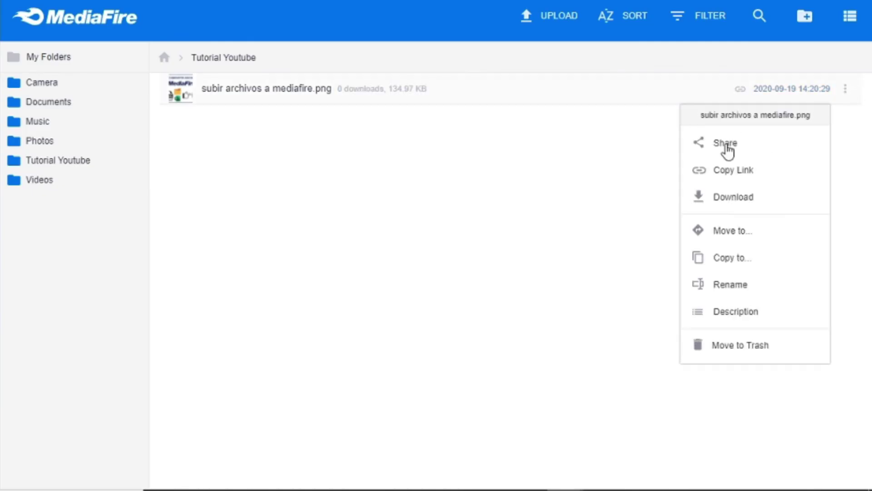
{"action": "left_click", "coordinate": [726, 144]}
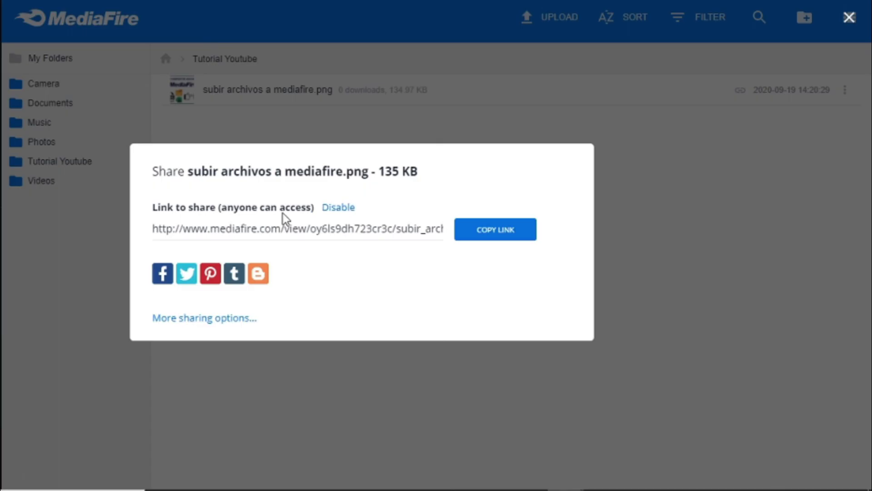
{"action": "left_click", "coordinate": [207, 318]}
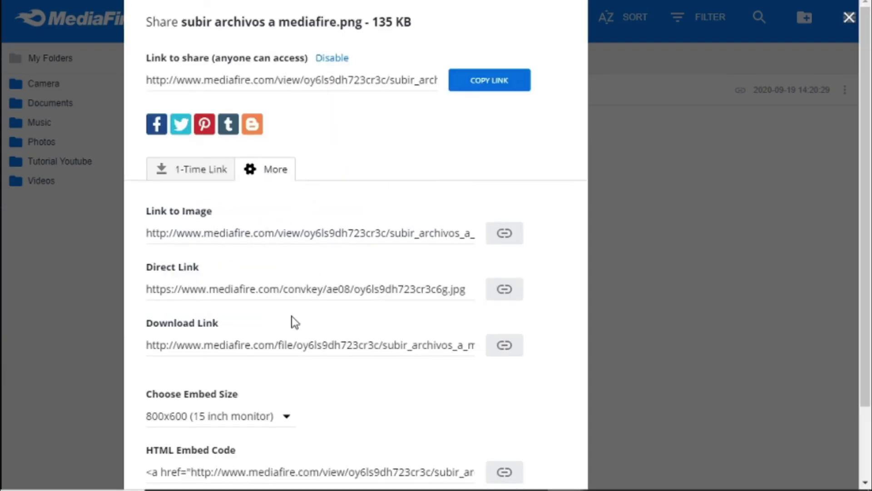
{"action": "scroll", "coordinate": [318, 341], "scroll_direction": "down", "scroll_amount": 2}
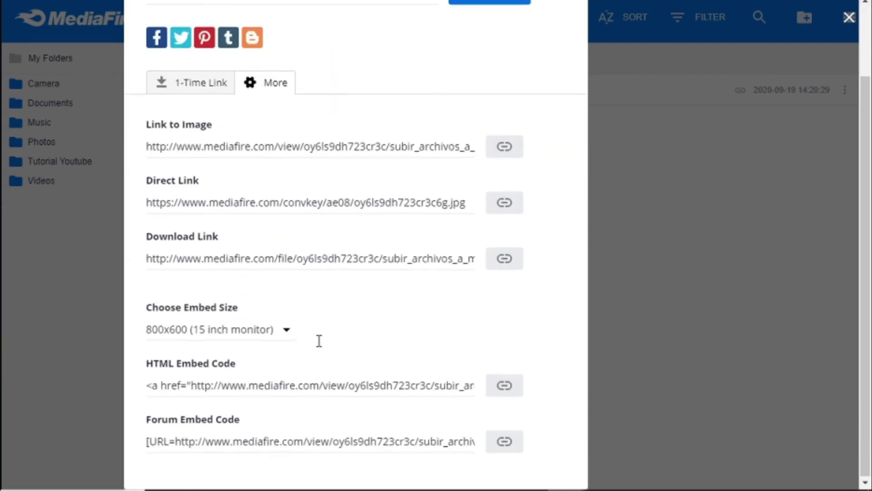
{"action": "scroll", "coordinate": [318, 346], "scroll_direction": "up", "scroll_amount": 2}
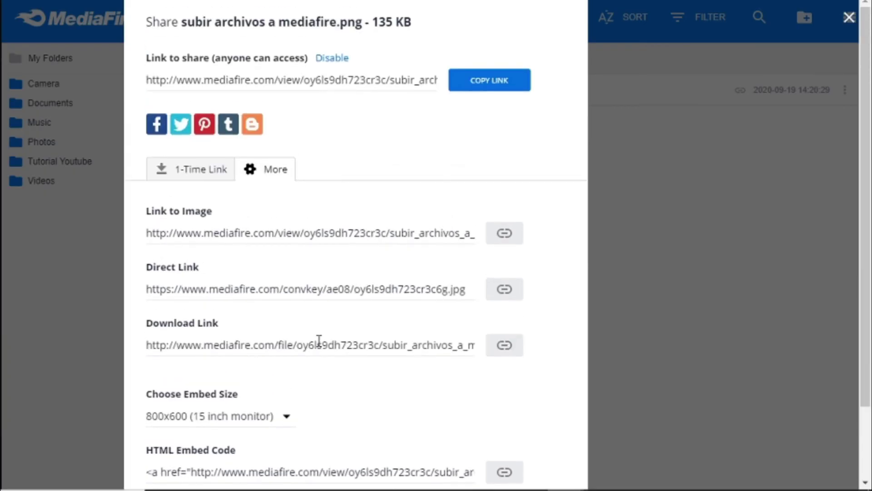
{"action": "left_click", "coordinate": [848, 20]}
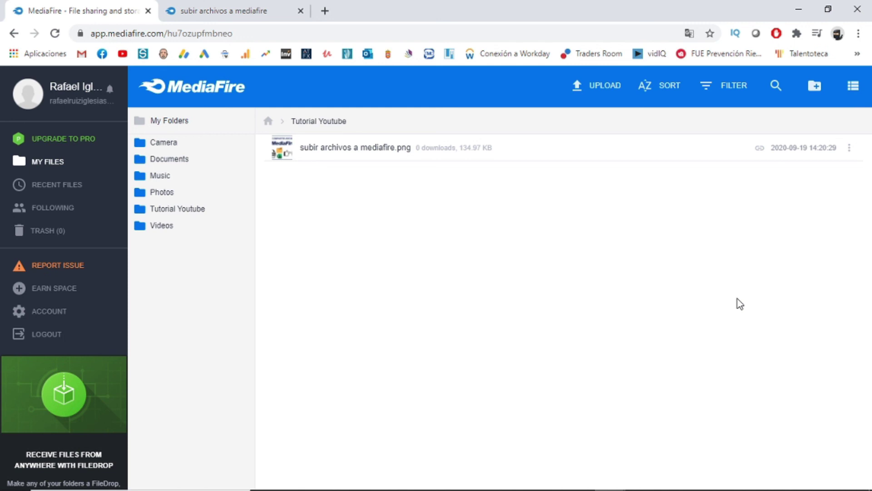